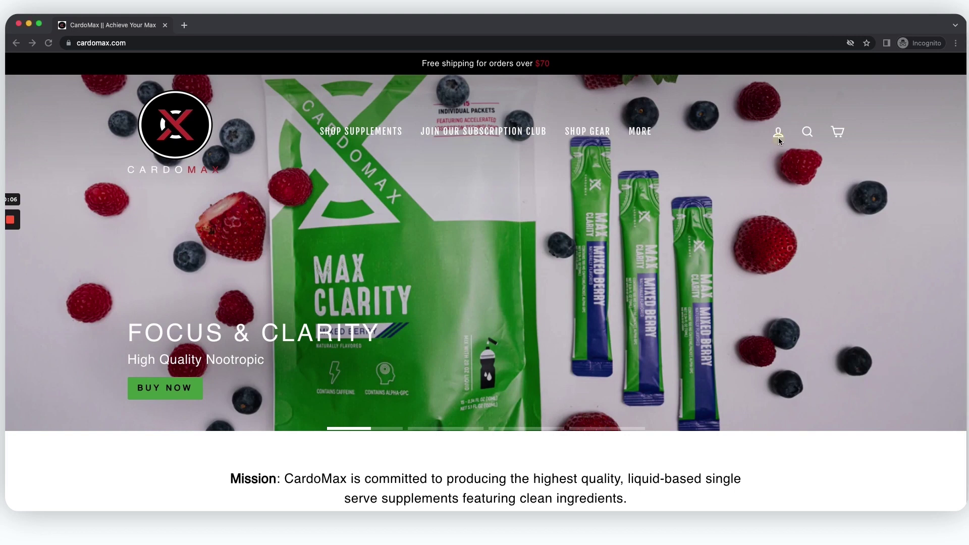
Go from the account page to Manage Subscriptions to view the inactive Nootropic: Mixed Berry subscription.
left_click(779, 136)
left_click(778, 137)
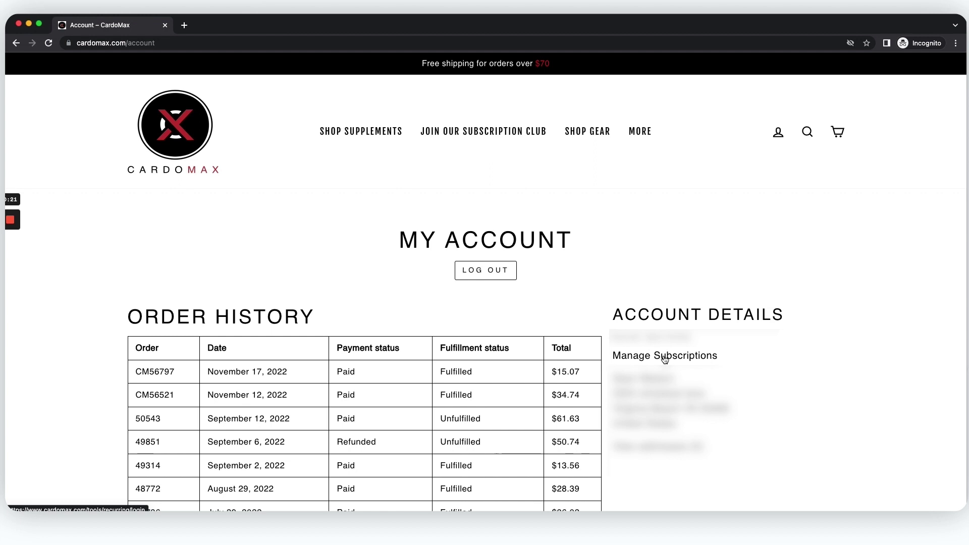
left_click(663, 357)
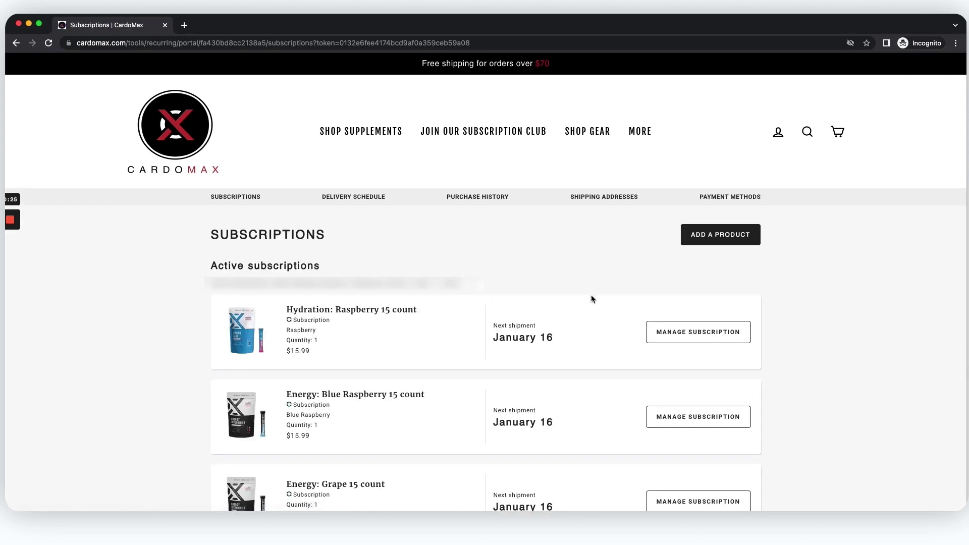
scroll(591, 298, "down", 3)
scroll(591, 297, "down", 2)
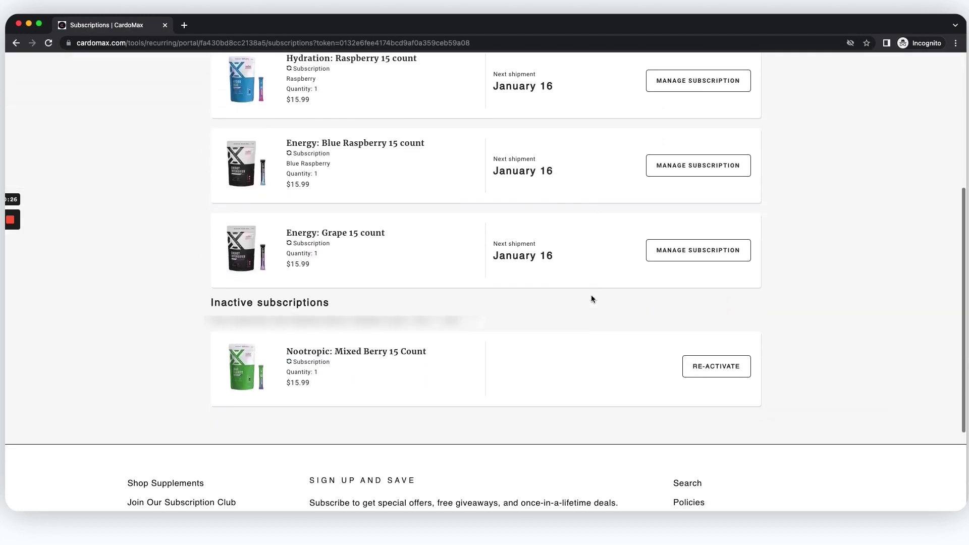
Reactivate the Nootropic: Mixed Berry 15 Count subscription and confirm in the side panel.
left_click(720, 369)
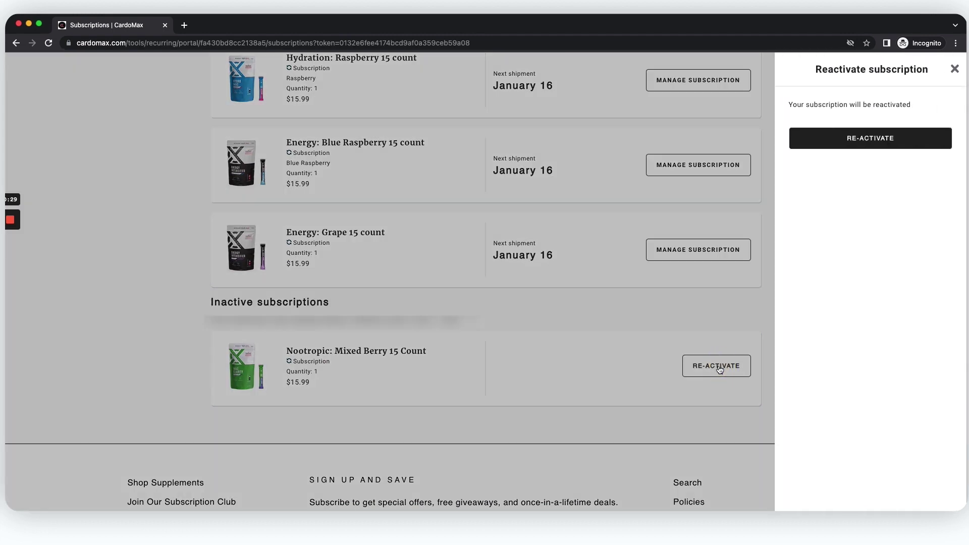
left_click(851, 143)
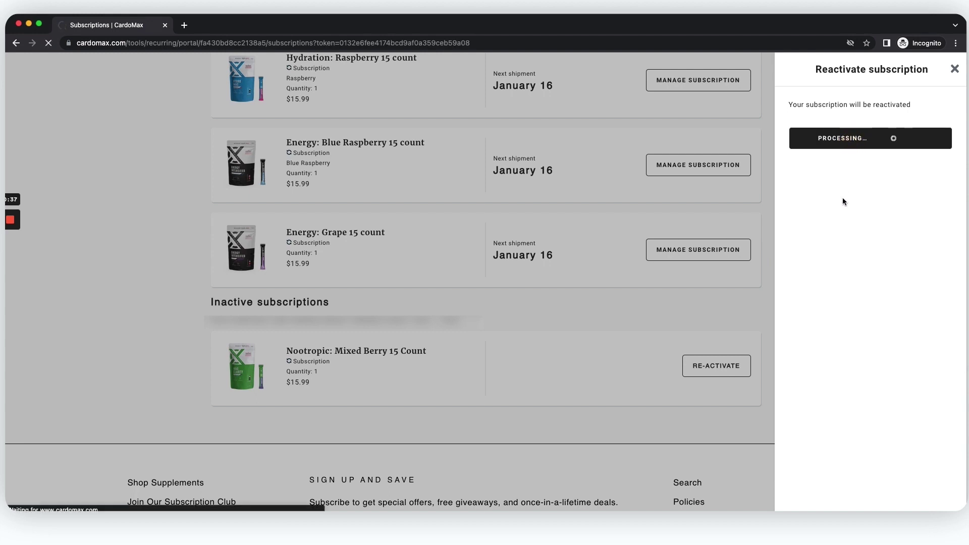
scroll(798, 267, "down", 1)
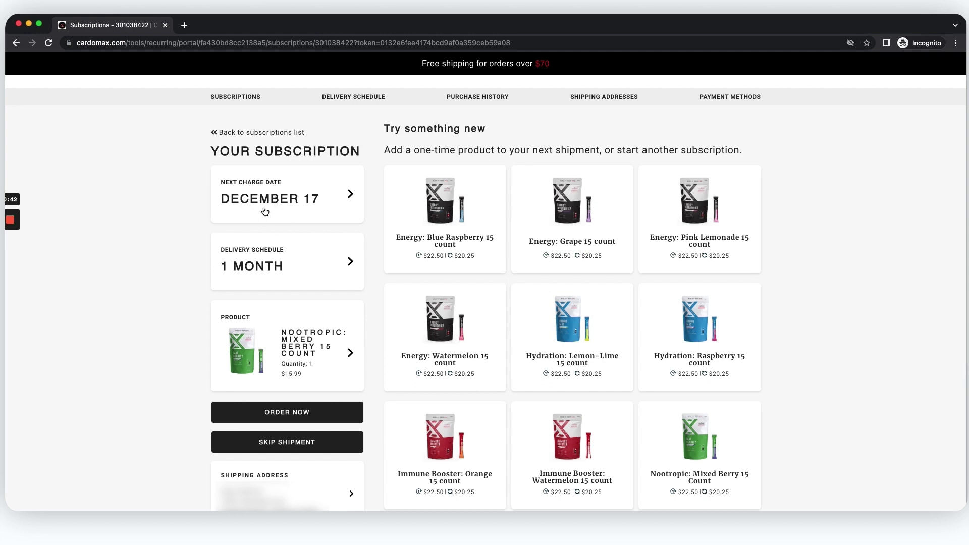
scroll(306, 288, "down", 2)
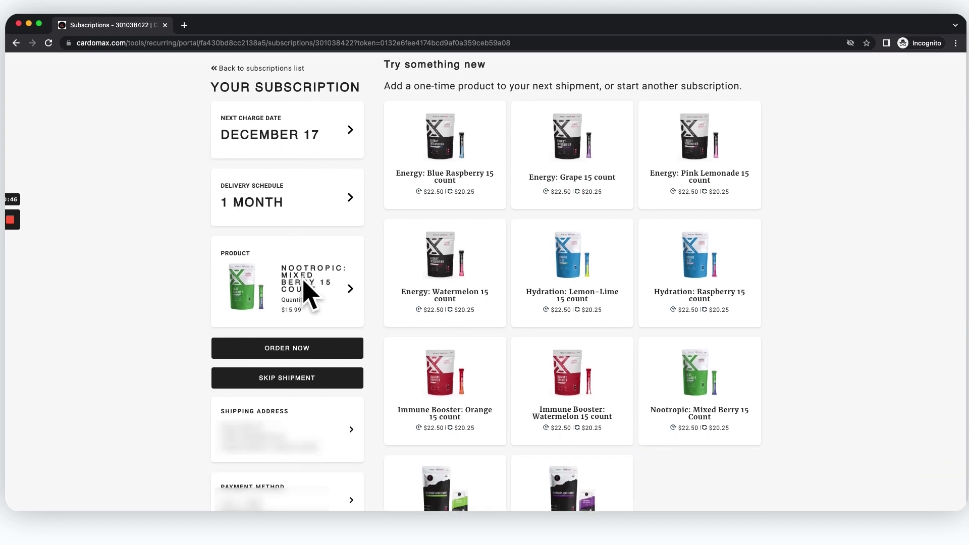
scroll(292, 303, "down", 1)
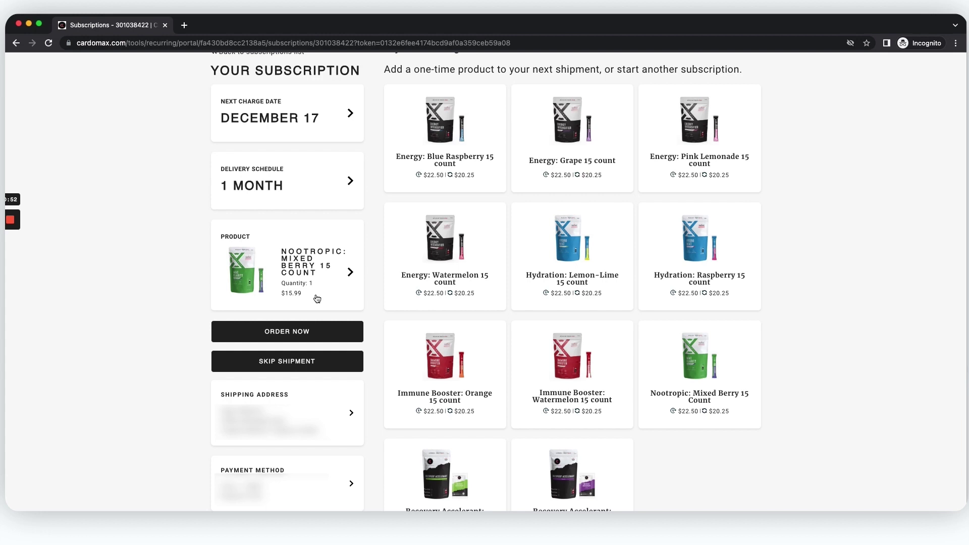
scroll(302, 273, "down", 2)
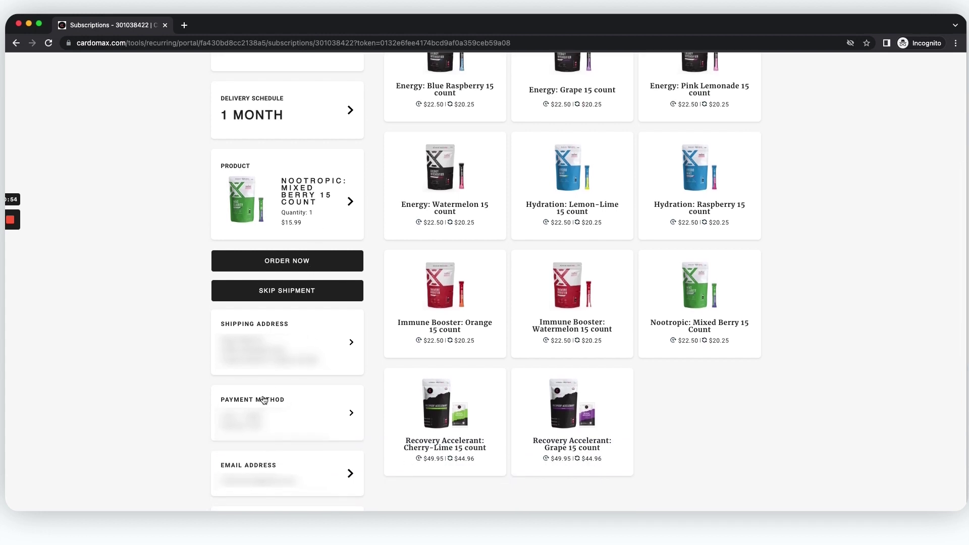
scroll(292, 291, "down", 2)
scroll(292, 290, "down", 1)
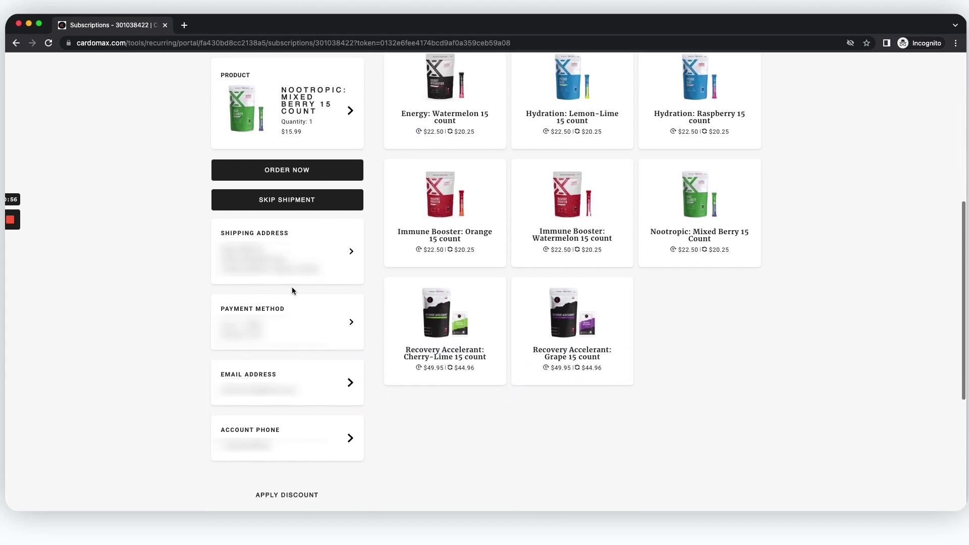
scroll(292, 289, "down", 2)
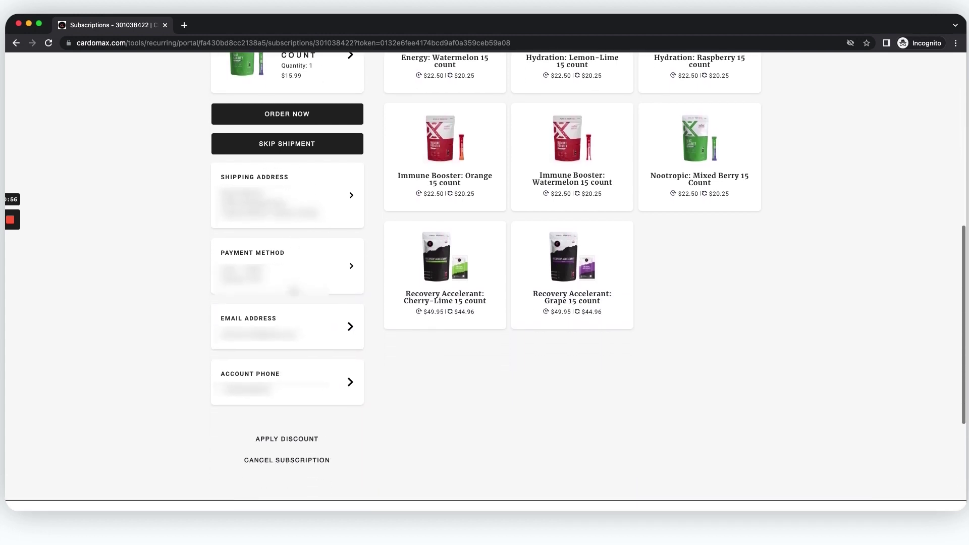
left_click(279, 434)
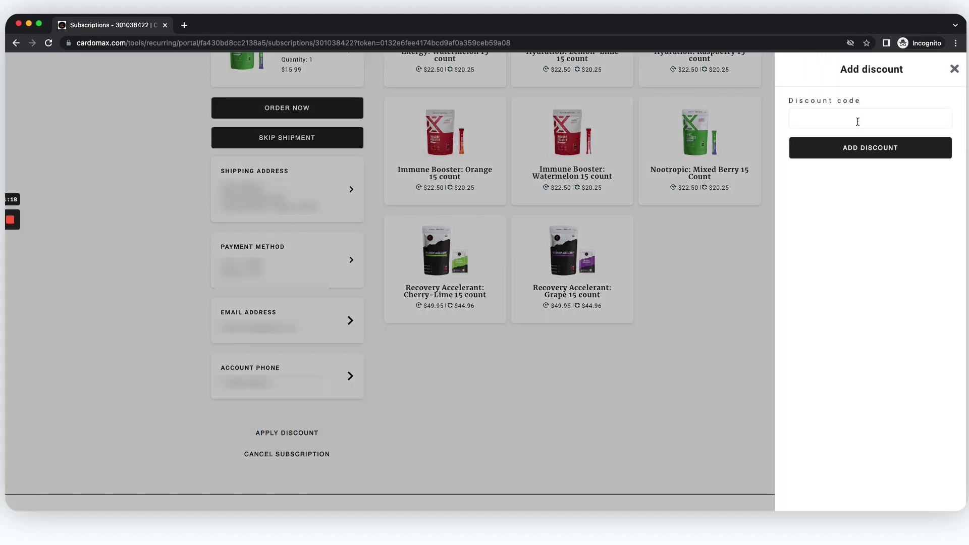